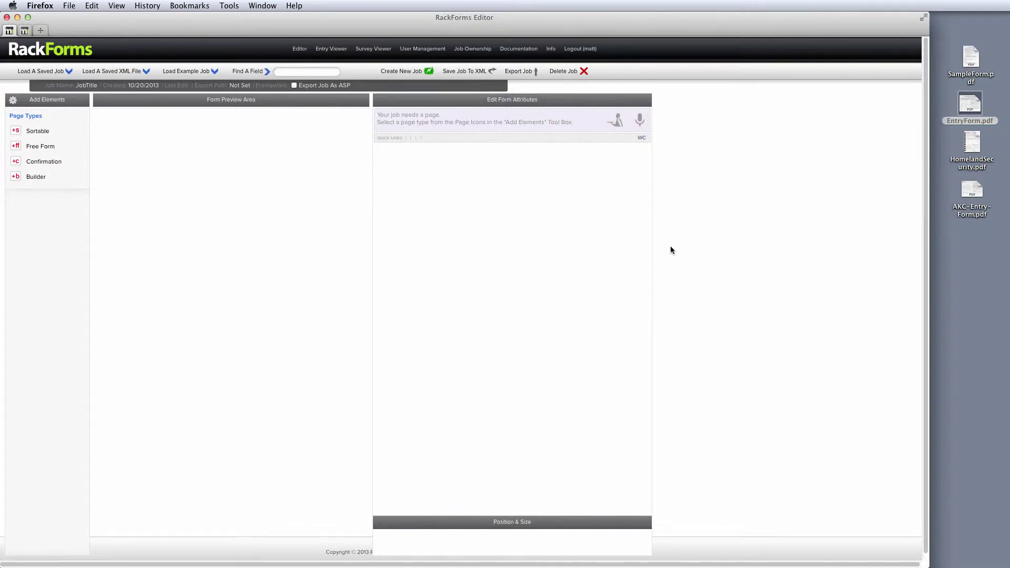
- Open the Form Wizard and view the original SampleForm.pdf in Preview
left_click(615, 121)
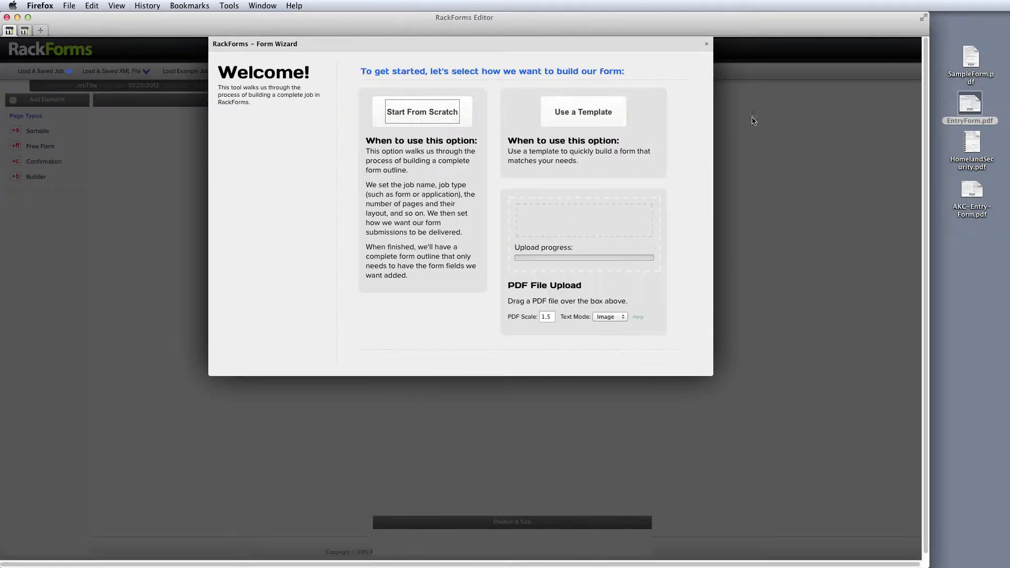
left_click(963, 34)
left_click(975, 62)
double_click(974, 62)
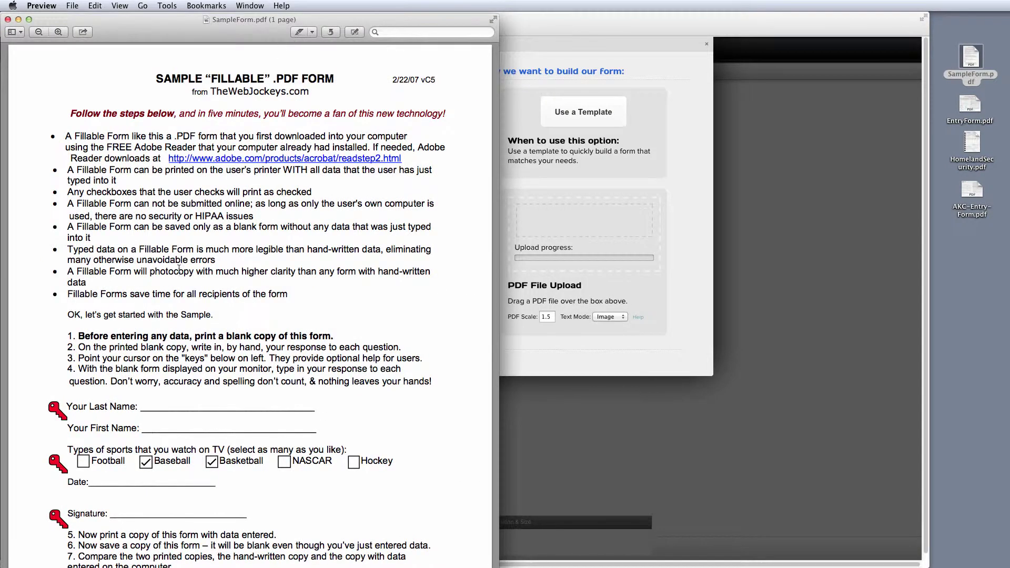
- Try the PDF's Last Name field, then return to the RackForms Form Wizard
left_click(156, 403)
left_click(120, 464)
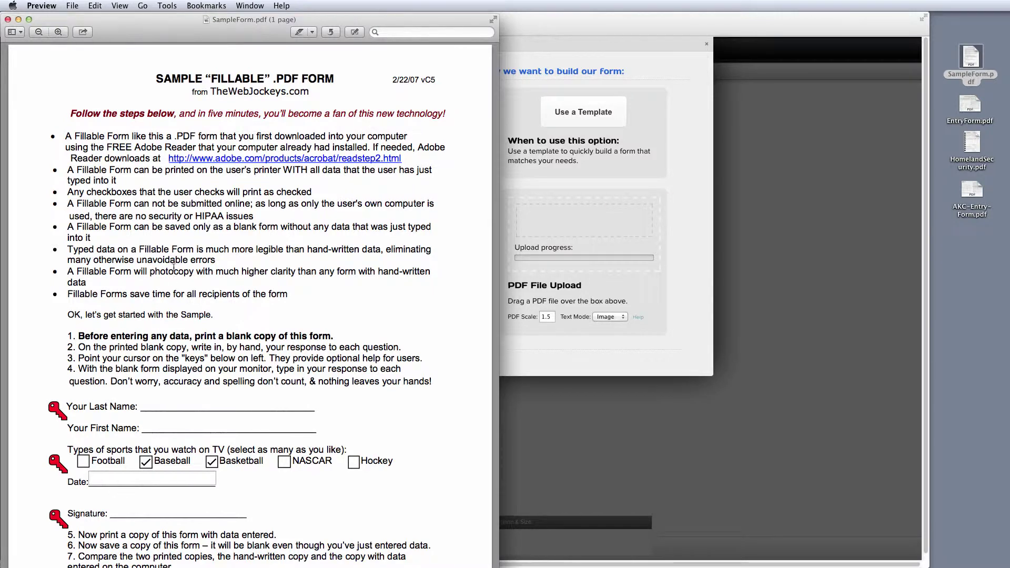
left_click(632, 44)
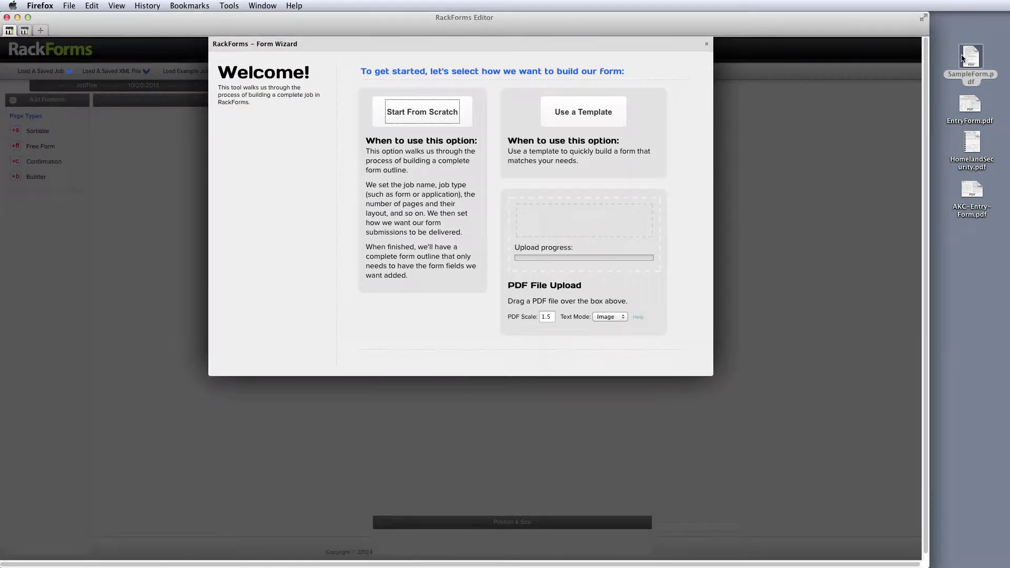
- Upload SampleForm.pdf to the wizard and publish the converted web form
left_click_drag(973, 60, 561, 217)
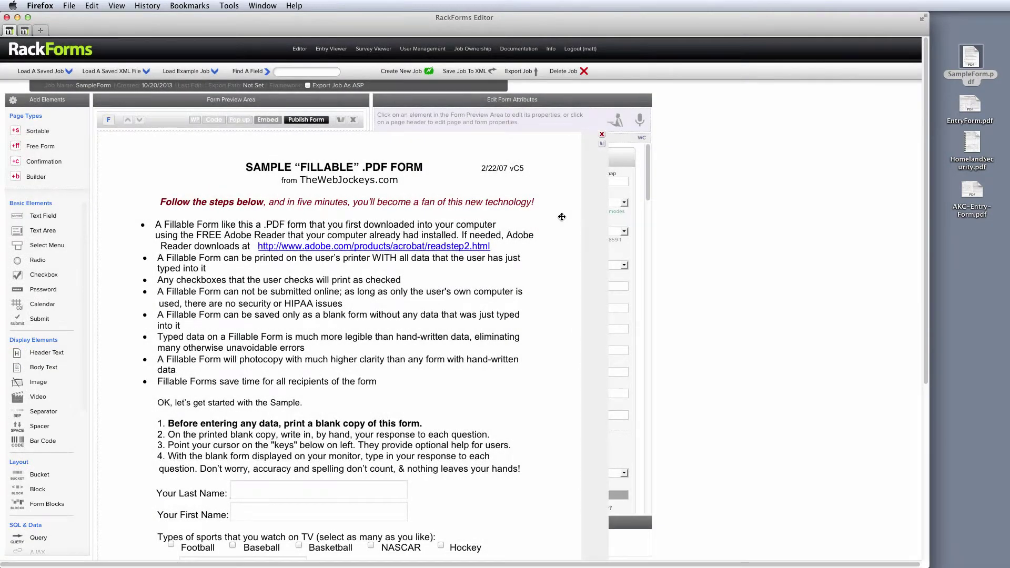
left_click(319, 121)
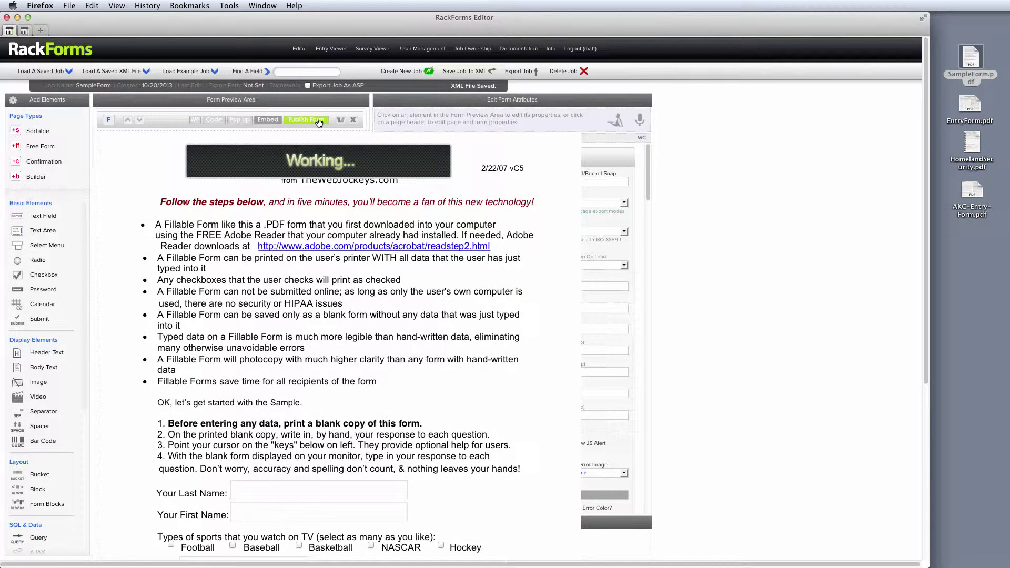
left_click_drag(252, 21, 617, 21)
- Compare the published form with the original PDF, then close both windows
key("super+Tab")
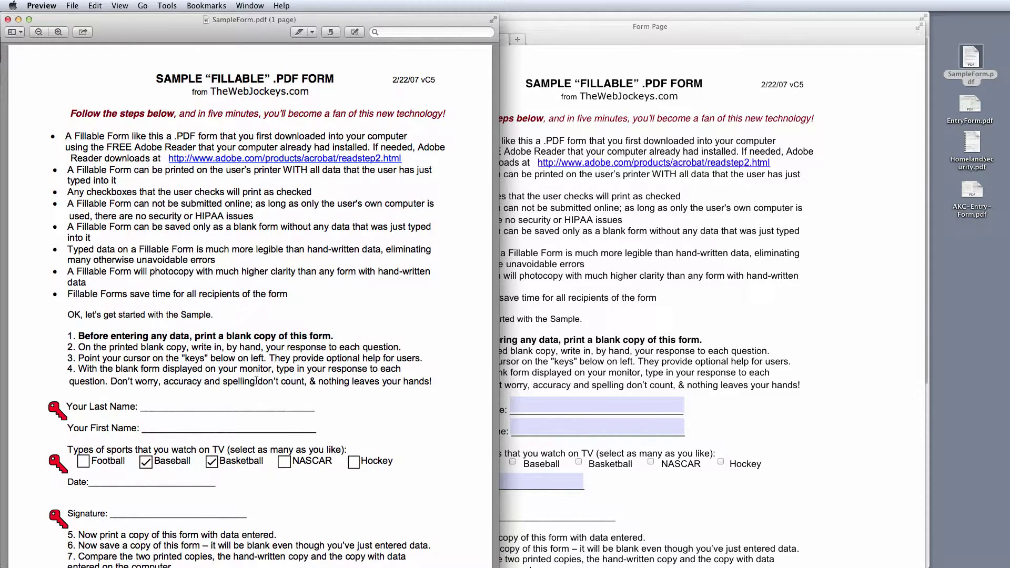
left_click(8, 19)
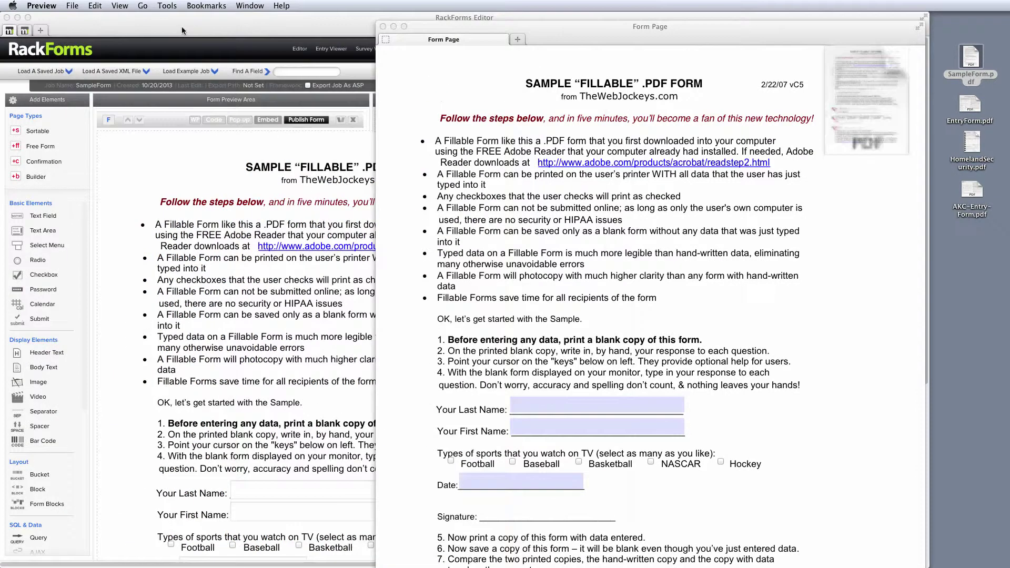
left_click(383, 27)
double_click(382, 26)
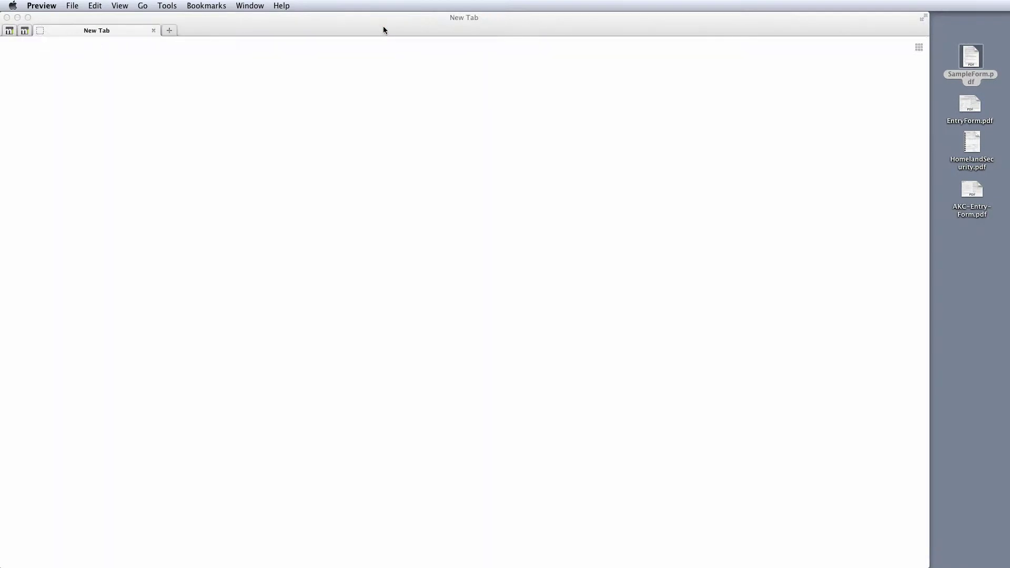
- Load the saved EntryForm job and publish the UKC Entry Form
left_click(156, 30)
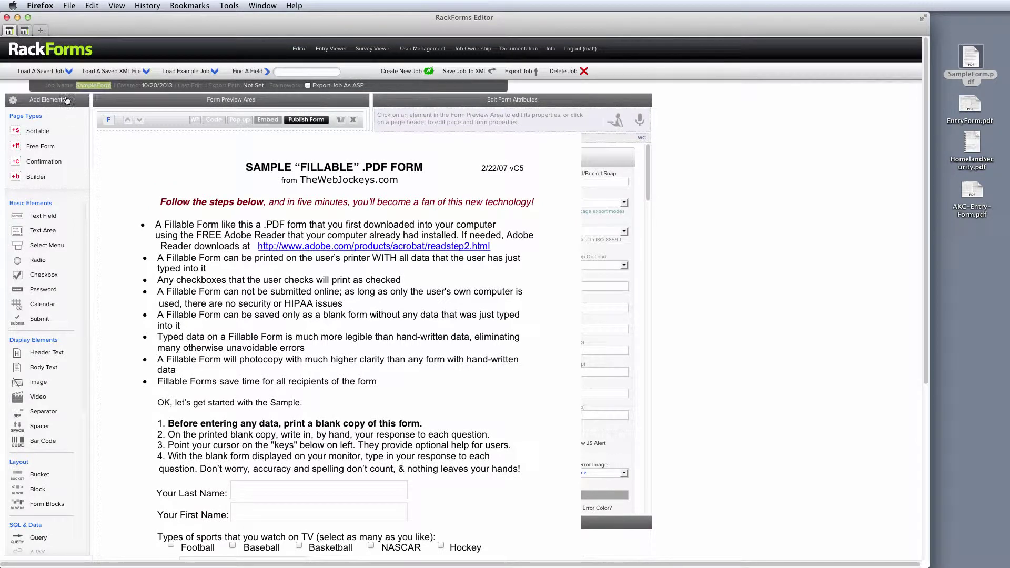
left_click(61, 73)
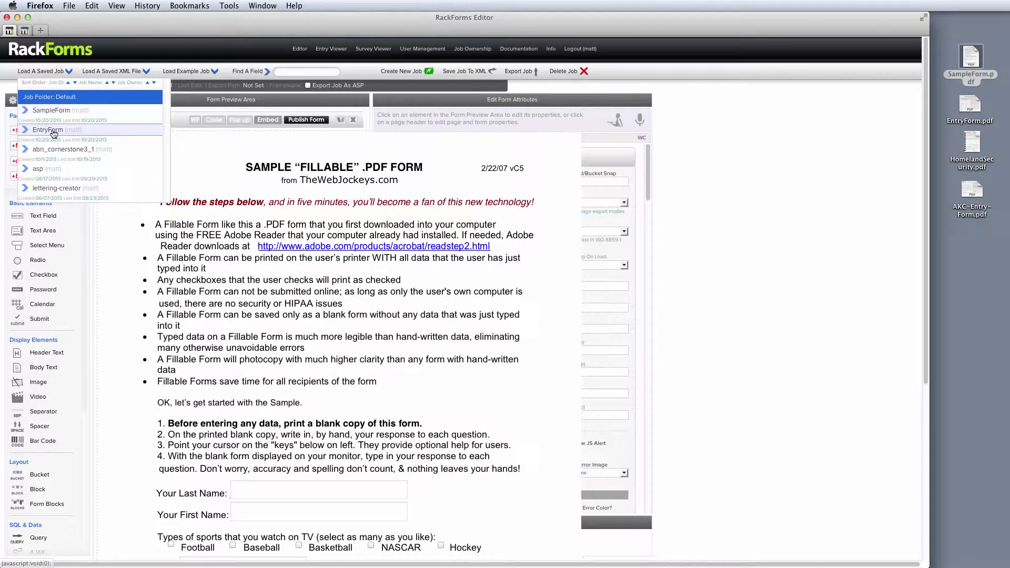
left_click(48, 130)
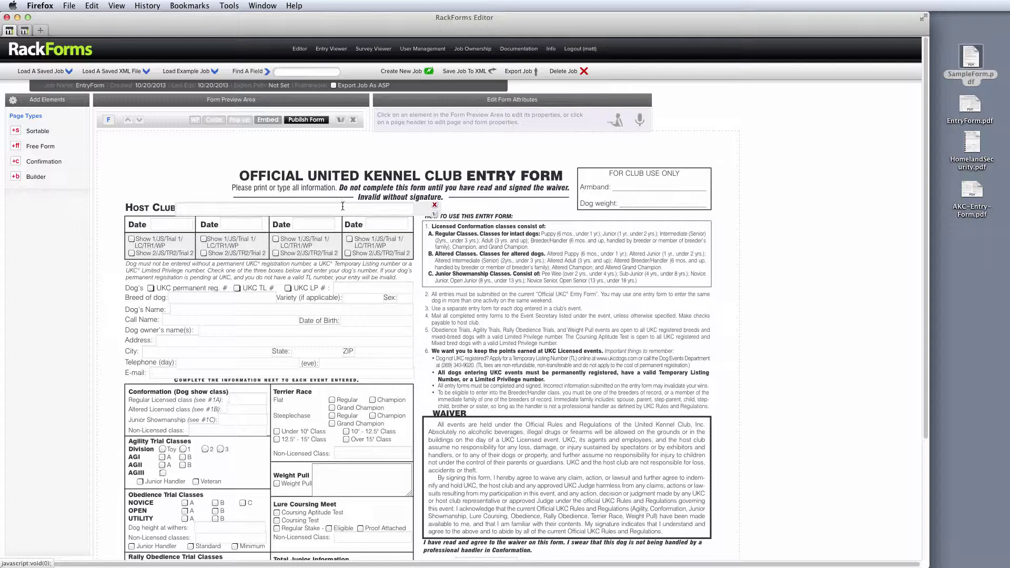
left_click(320, 121)
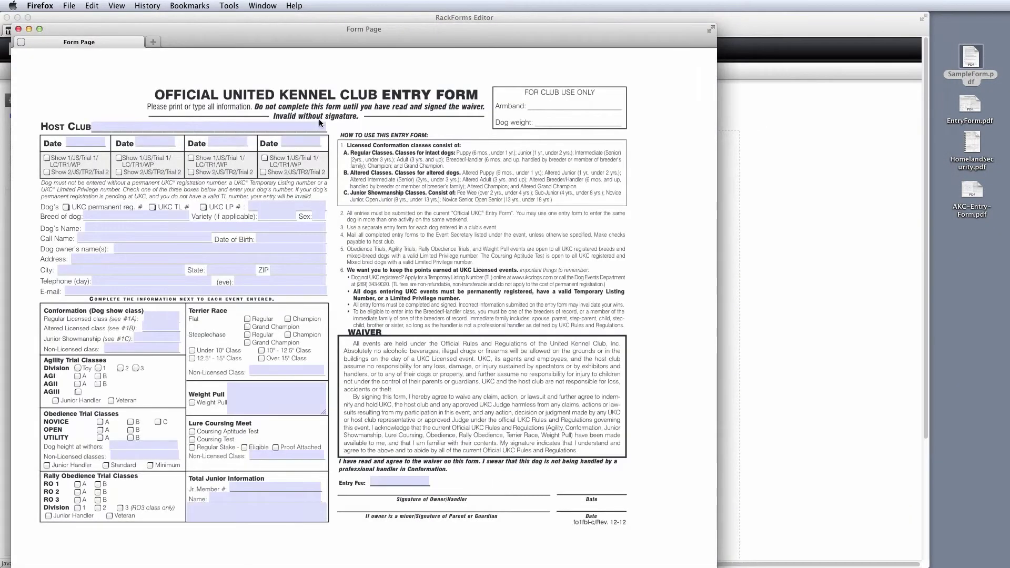
- Test the Dog's Name and Call Name fields, close the preview, and reopen the Form Wizard
left_click(105, 228)
left_click(103, 239)
left_click(18, 29)
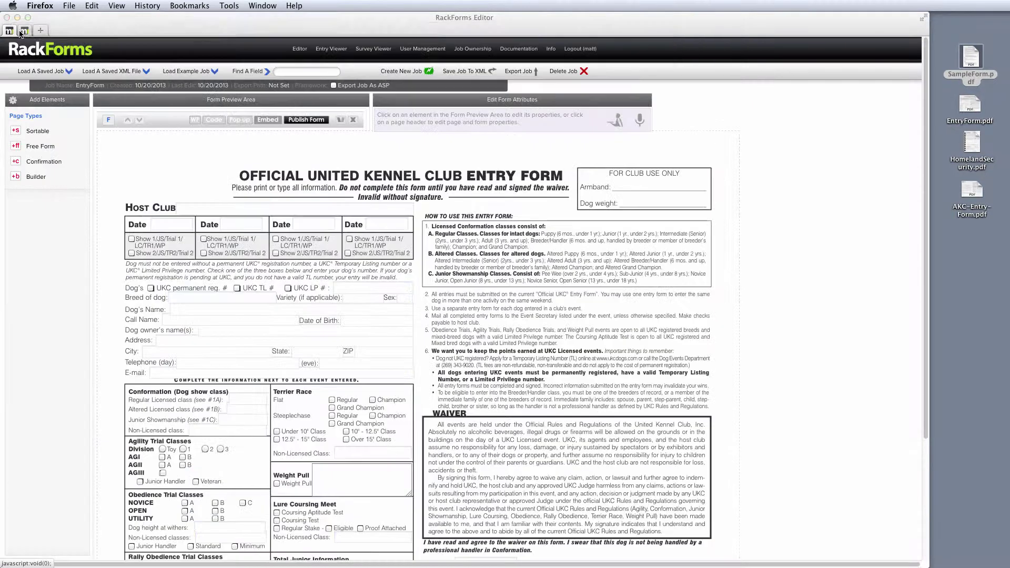
left_click(617, 122)
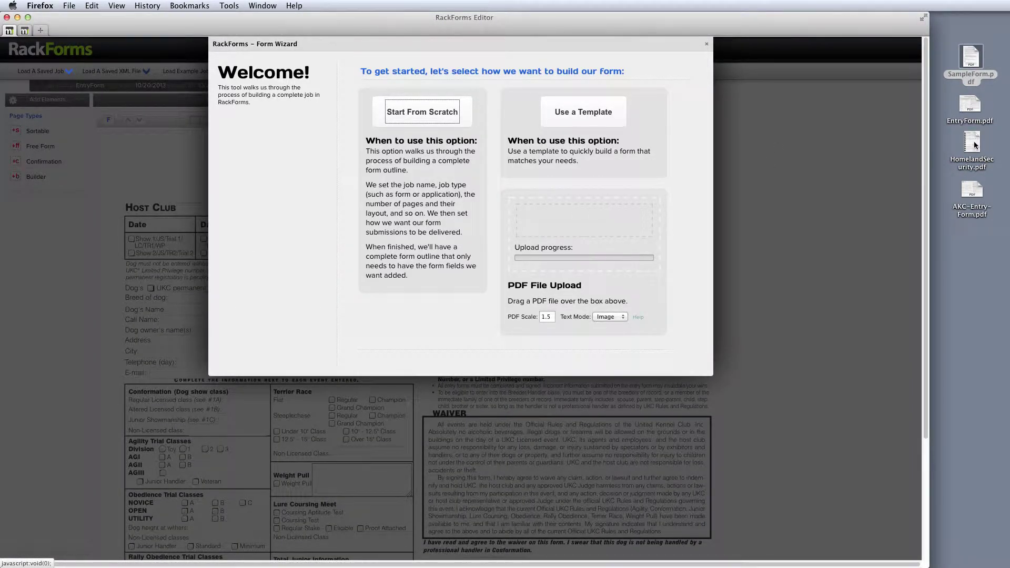
- Upload HomelandSecurity.pdf to create a job showing the Customs Entry Summary form
left_click_drag(974, 145, 601, 213)
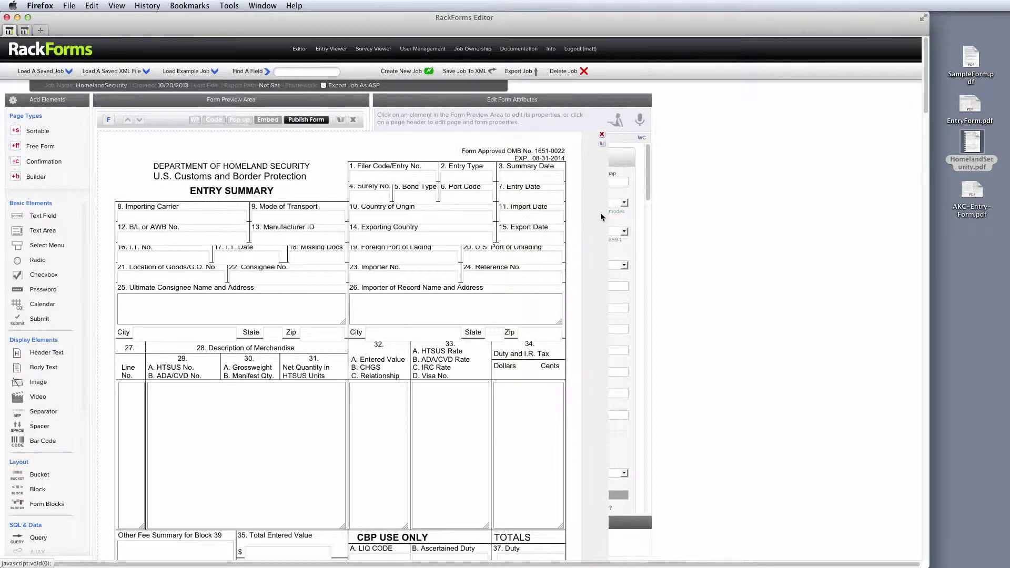
- Publish the Homeland Security form and try entering text in field 26
left_click(314, 122)
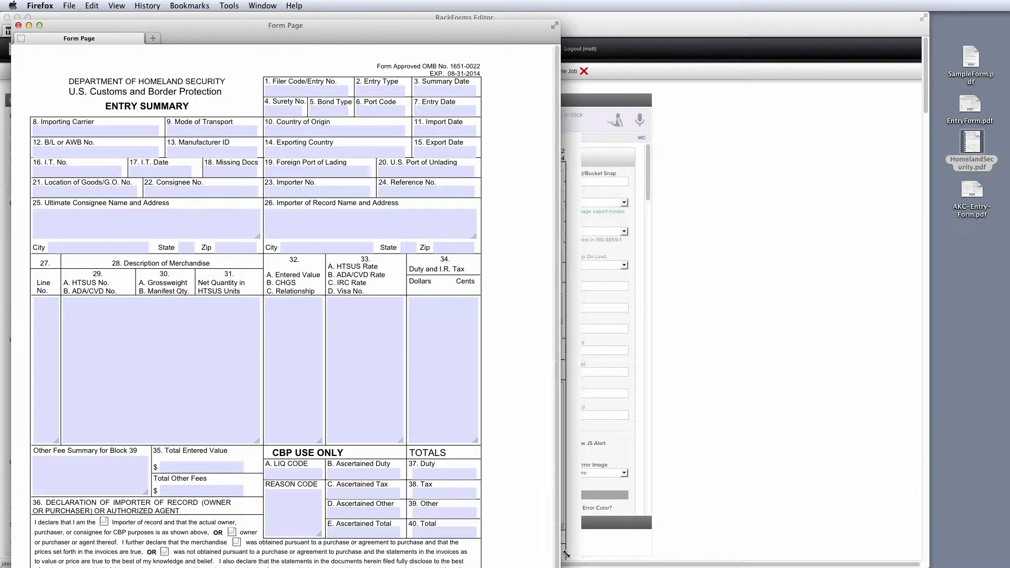
left_click_drag(560, 567, 595, 545)
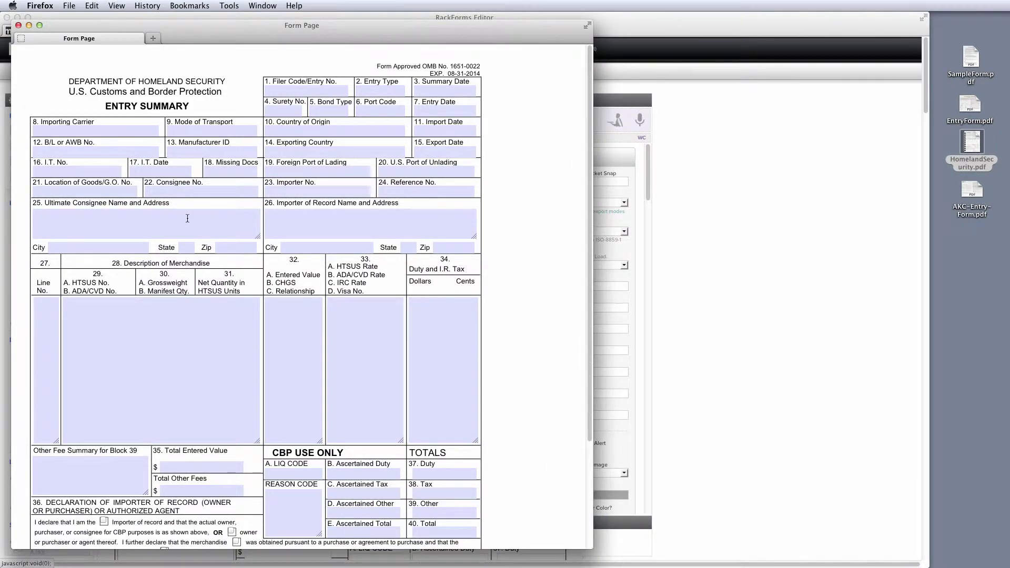
left_click(320, 225)
- Fill Description of Merchandise, submit page one to reach the Continuation Sheet, and close the preview
left_click(200, 321)
scroll(288, 309, "down", 5)
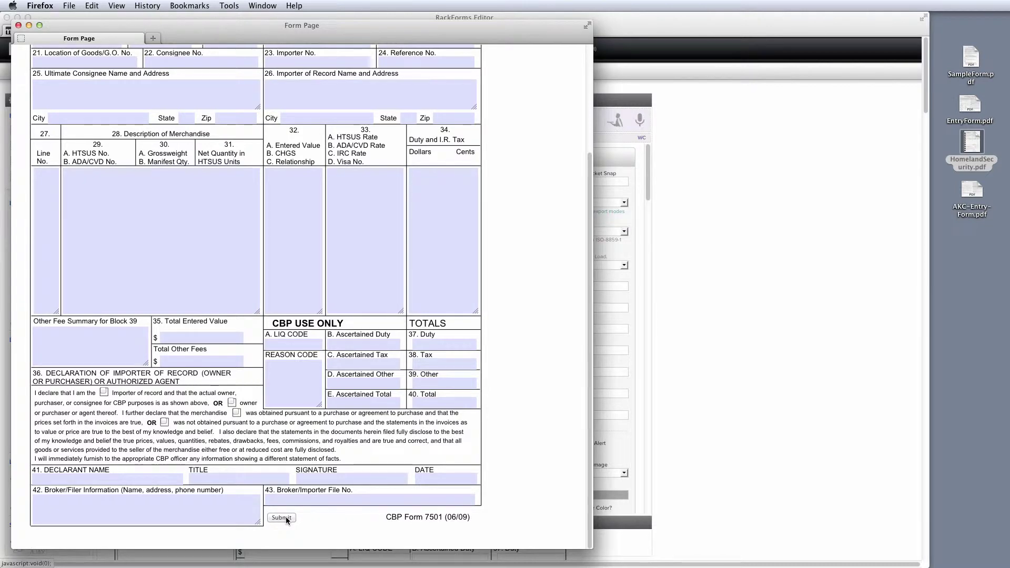
left_click(286, 517)
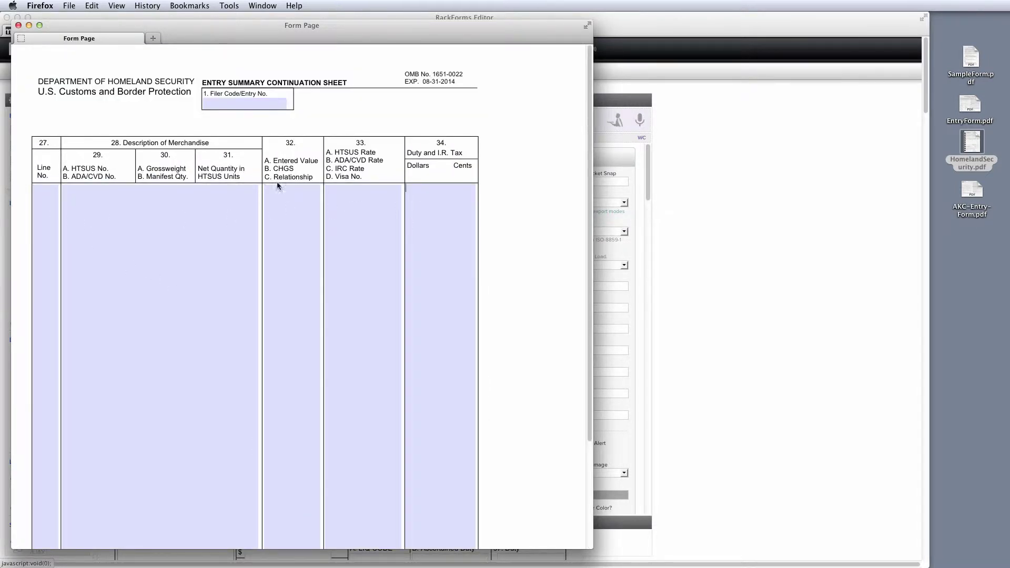
left_click(18, 25)
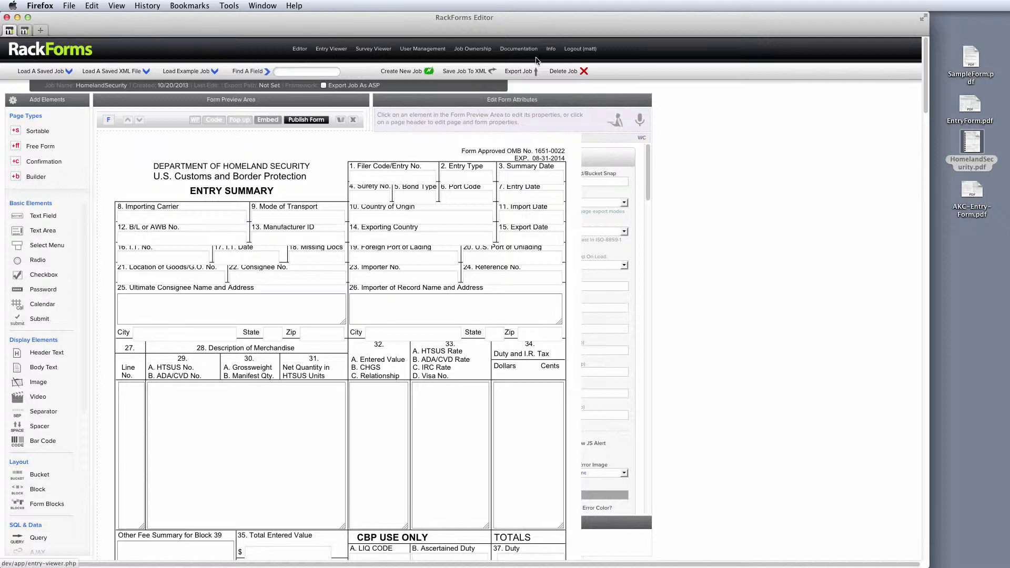
left_click(619, 121)
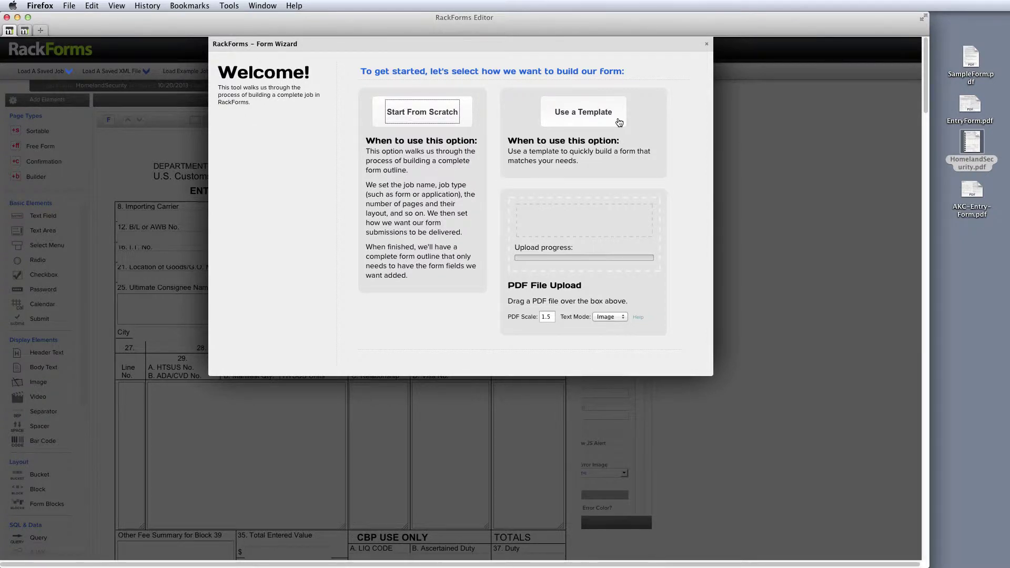
left_click_drag(555, 316, 538, 316)
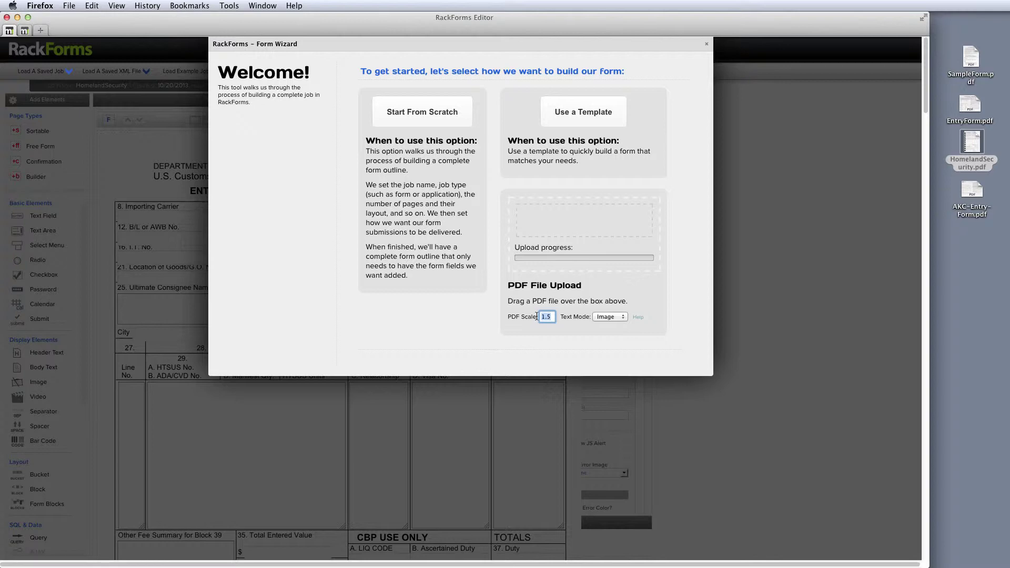
left_click(705, 44)
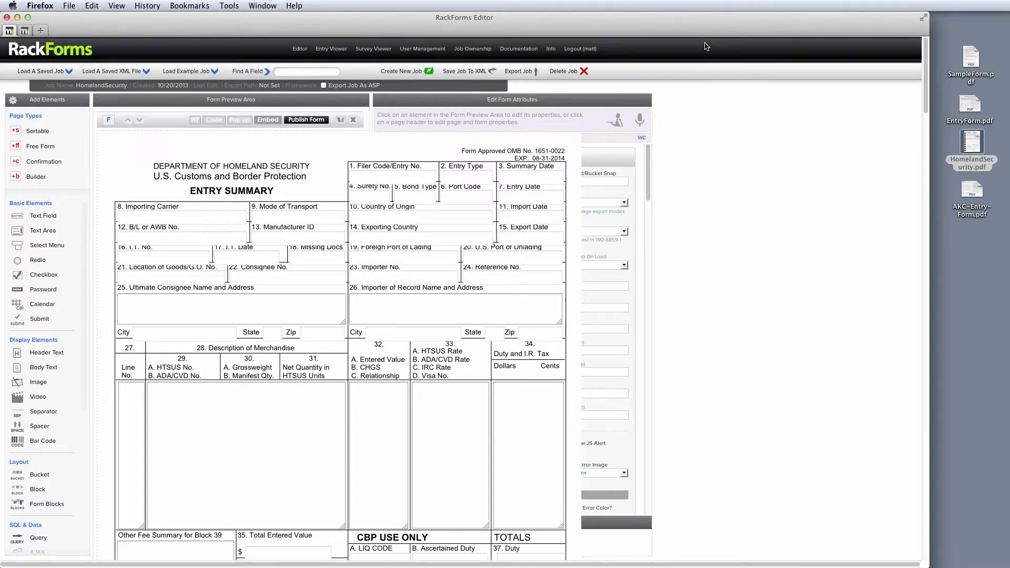